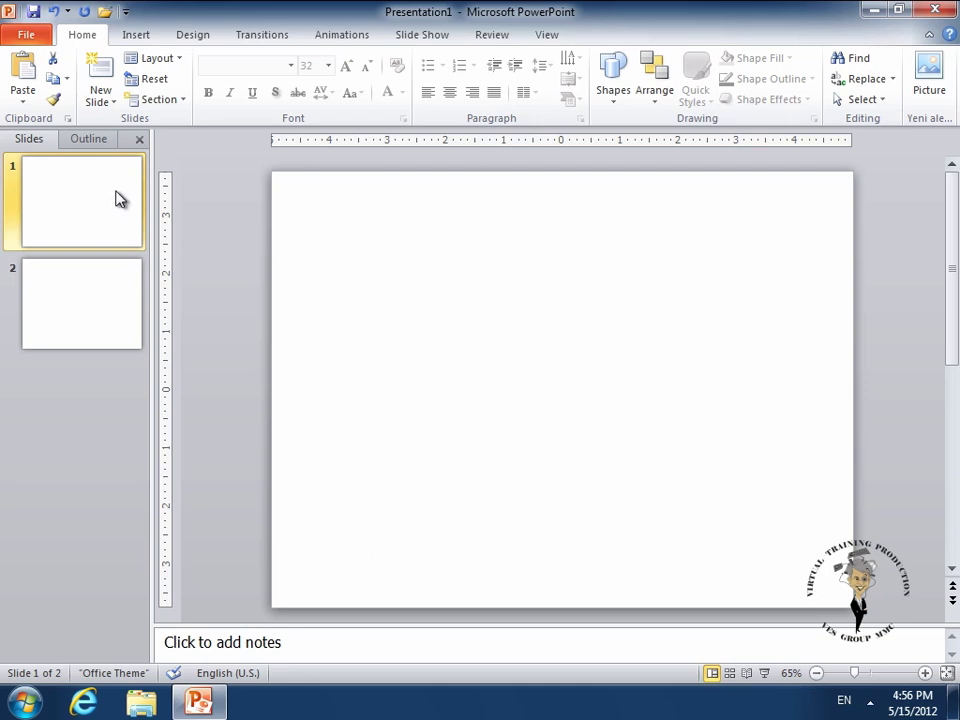
- Open the Choose a SmartArt Graphic dialog from the Insert tab's Illustrations group
left_click(138, 36)
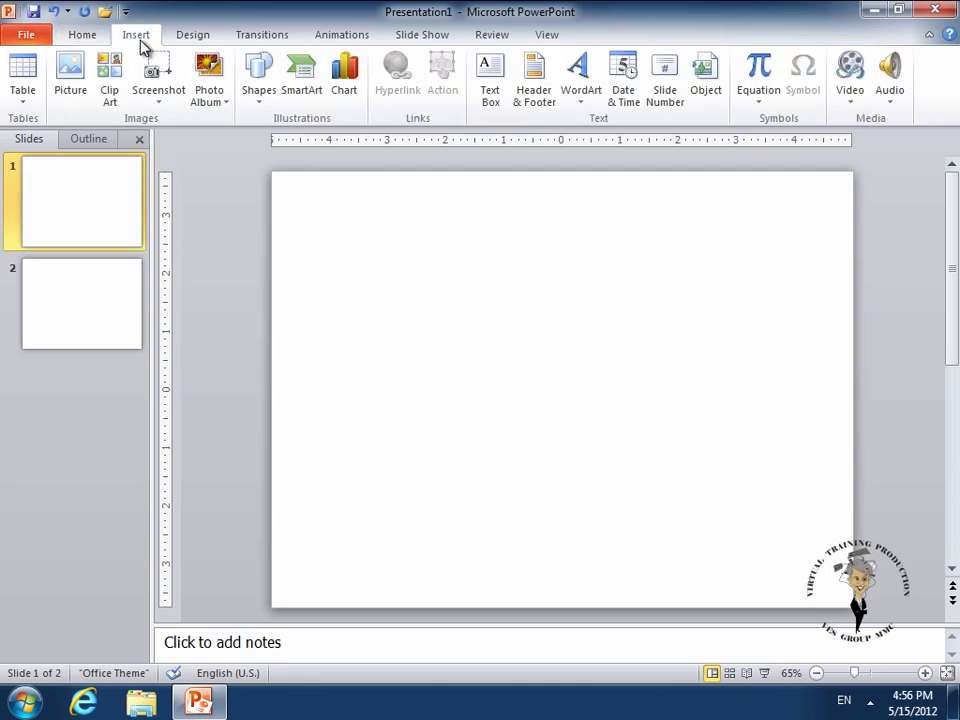
left_click(316, 86)
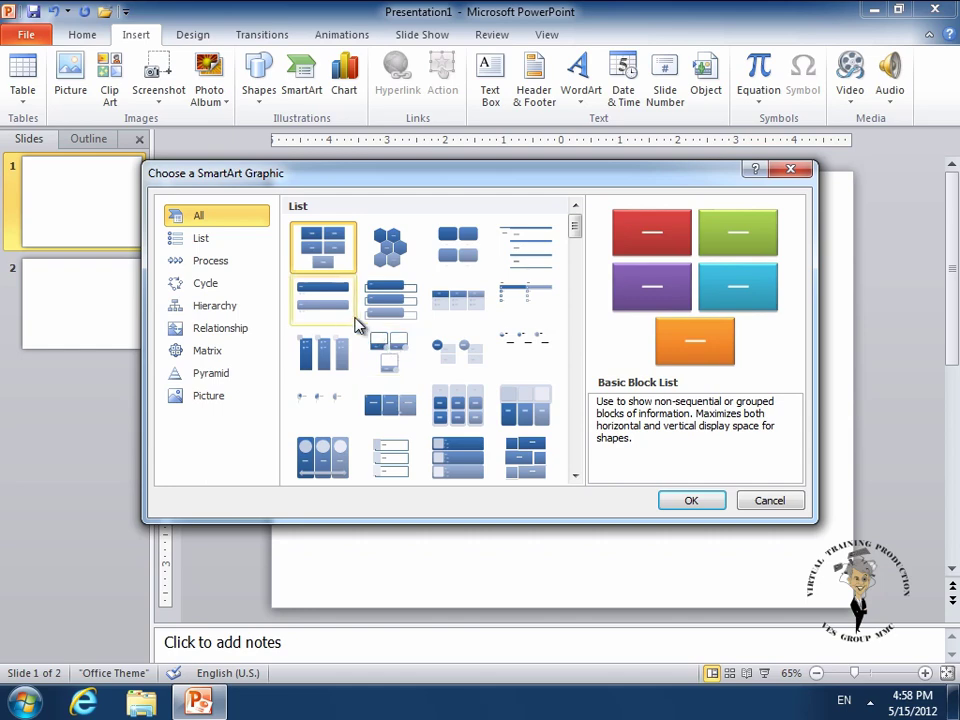
- Browse the List, Process and Cycle categories, then insert the Hierarchy Organization Chart on slide 1
left_click(205, 240)
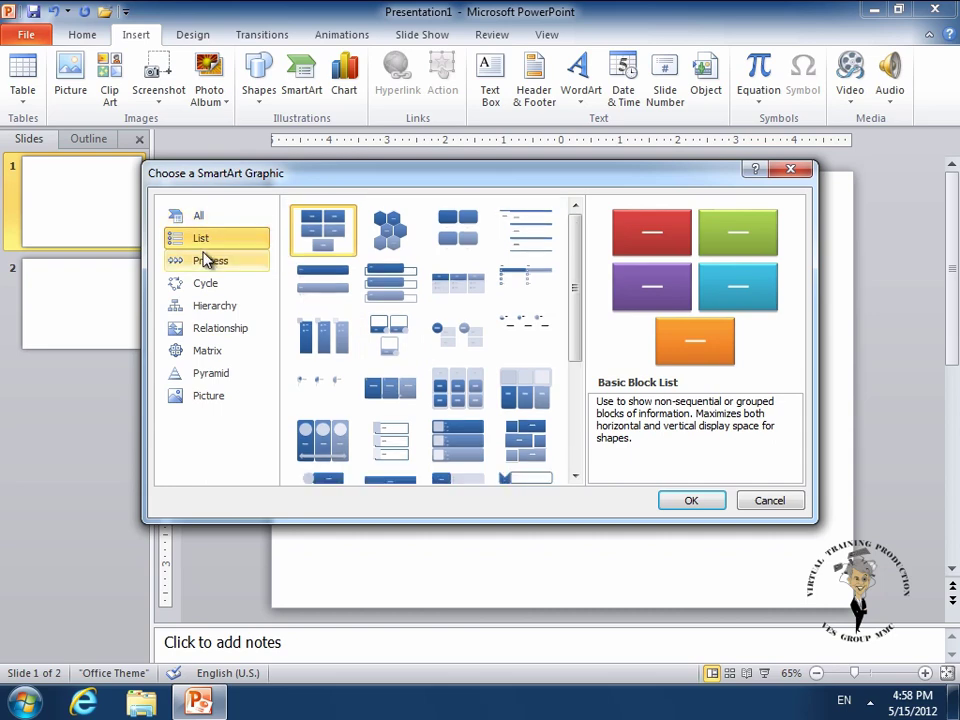
left_click(207, 258)
left_click(204, 284)
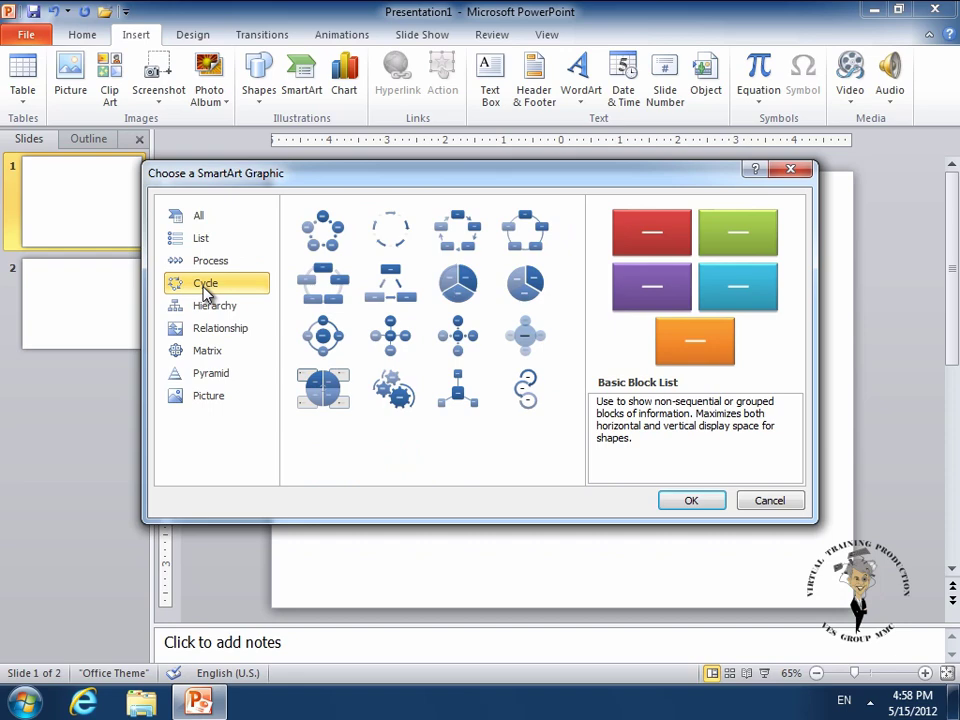
left_click(205, 313)
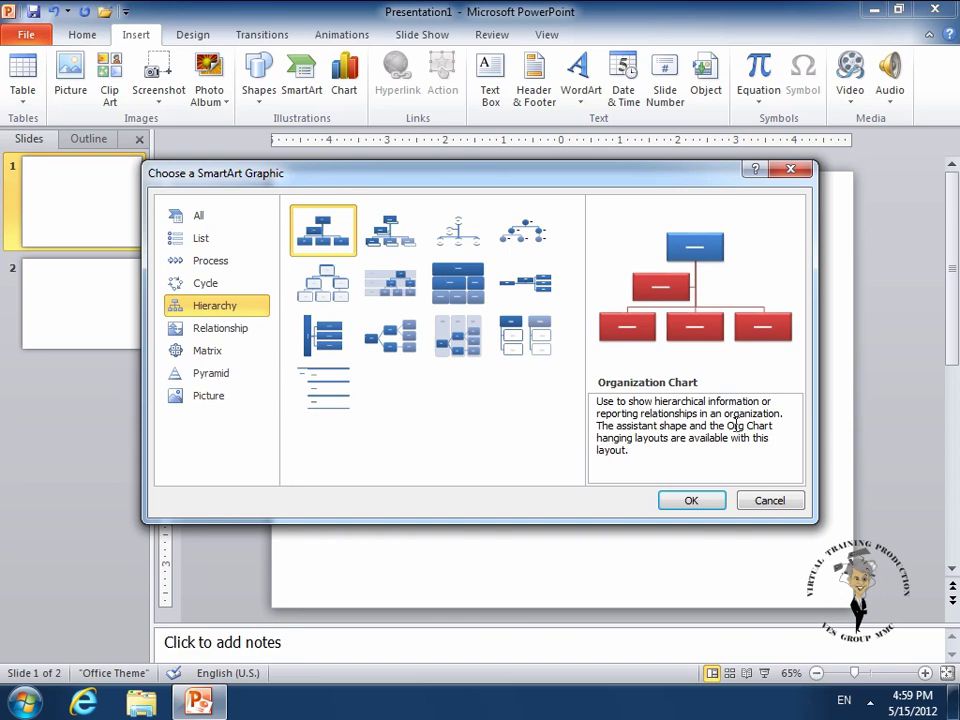
left_click(691, 501)
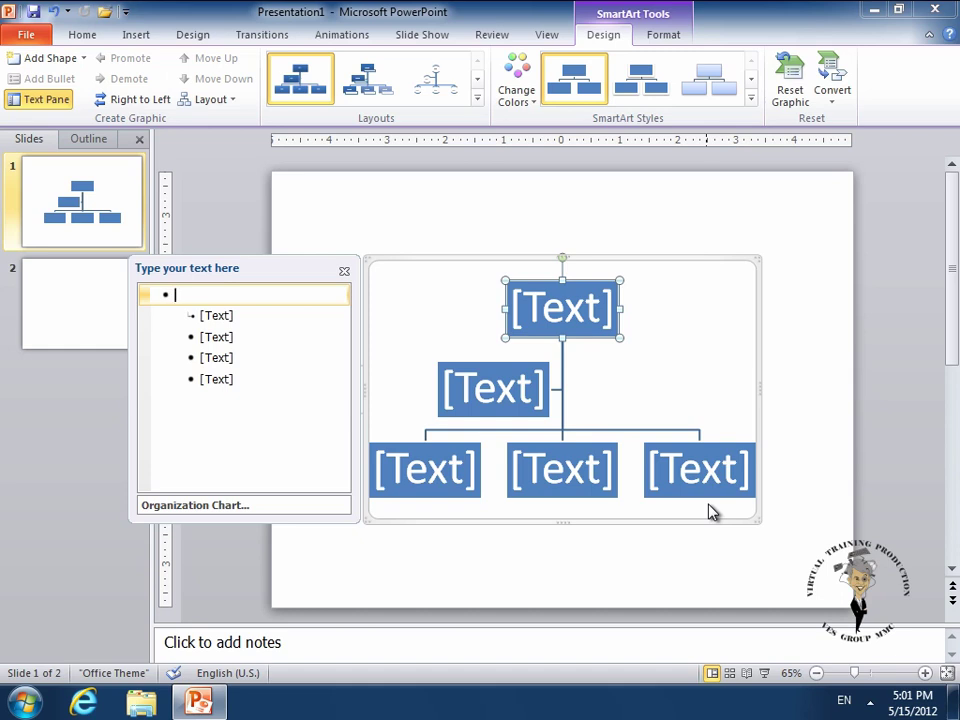
- Type Başlıq into the top org chart box and 1, 2, 3, 4 into the others
left_click(581, 310)
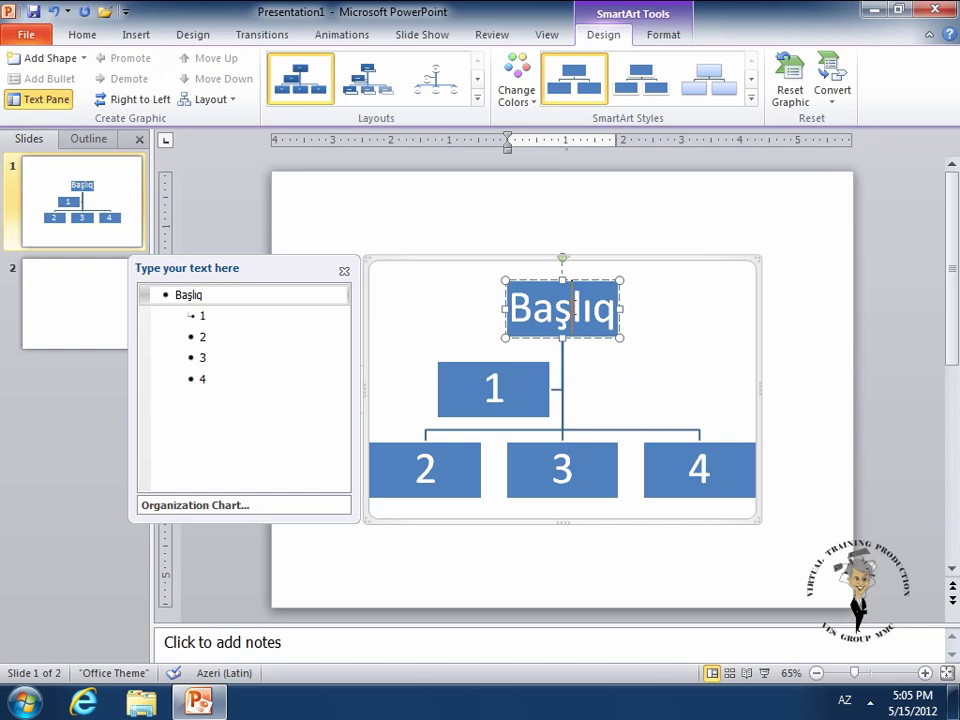
- Add an empty assistant box under Başlıq
right_click(573, 310)
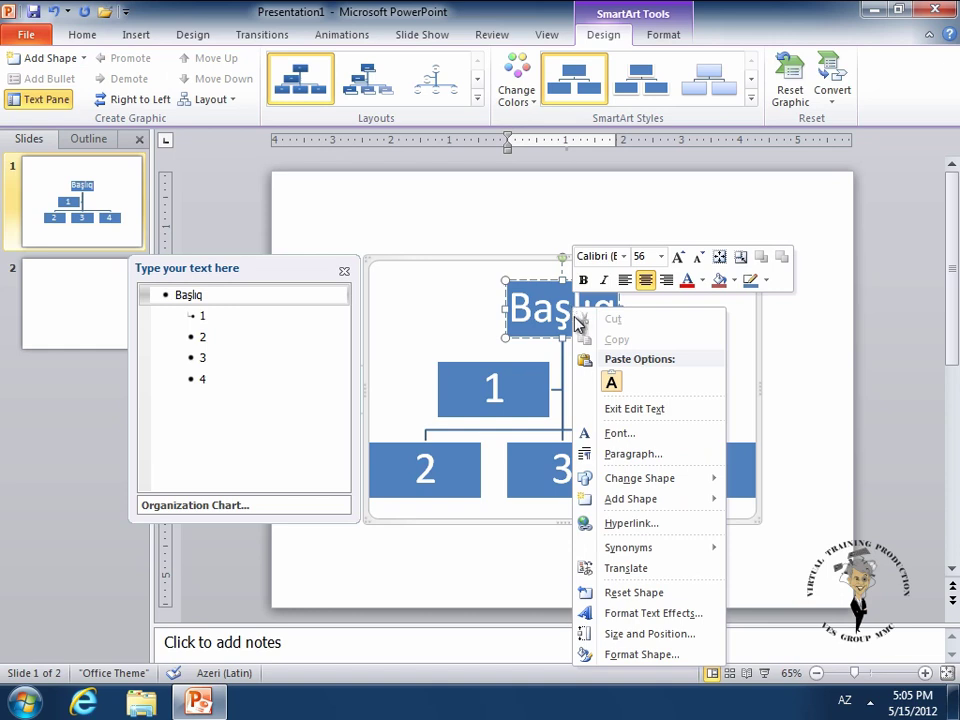
mouse_move(624, 510)
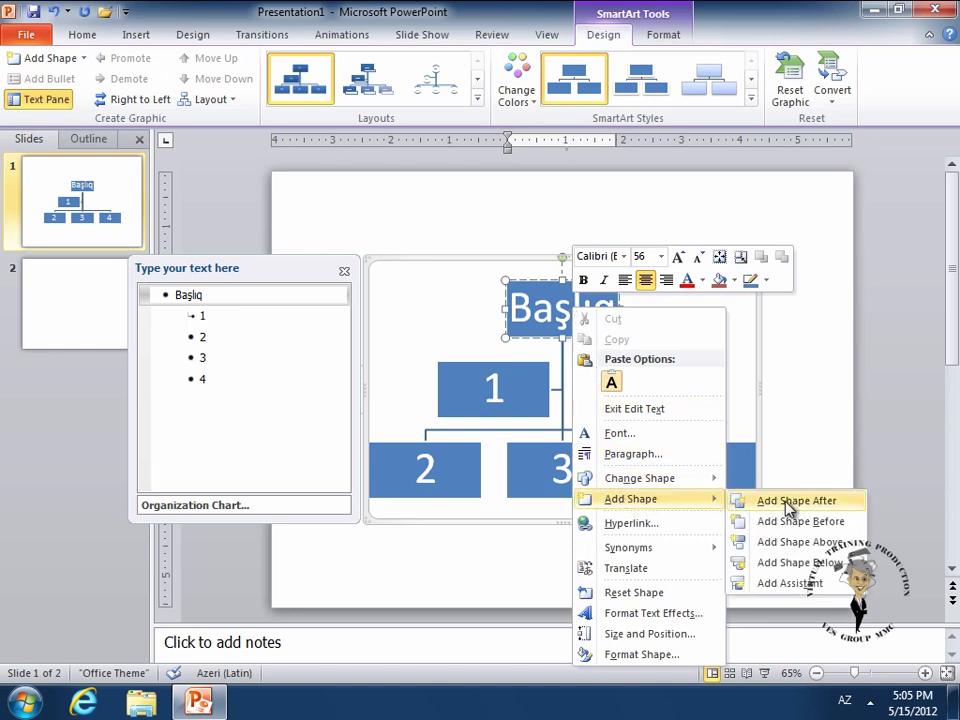
left_click(789, 583)
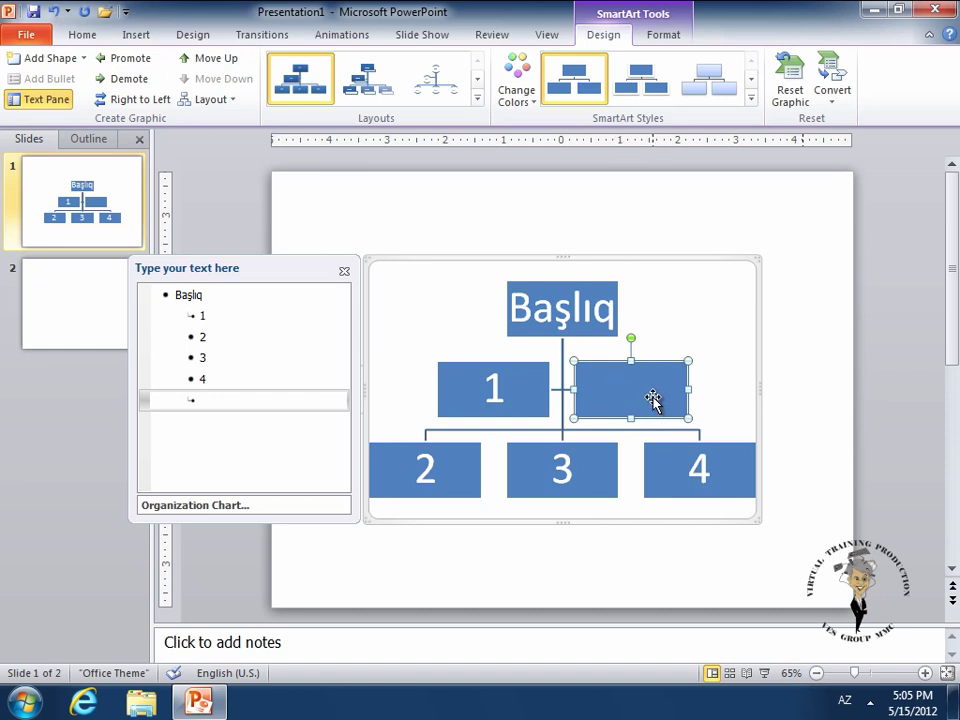
- Add a fifth blank box to the bottom row under Başlıq, right of 4
left_click(577, 314)
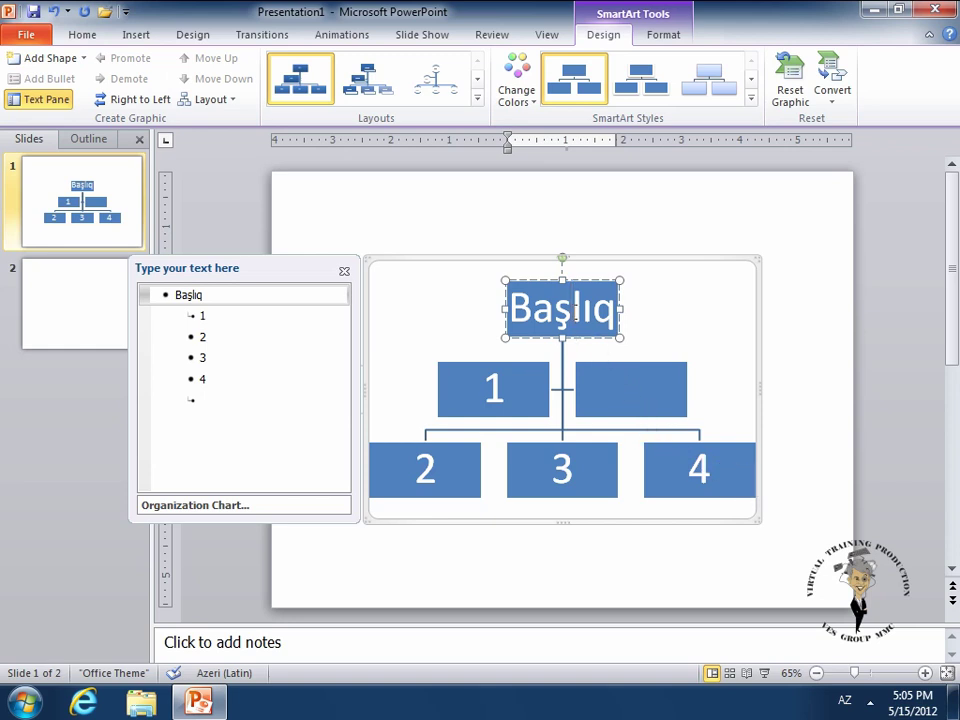
right_click(571, 300)
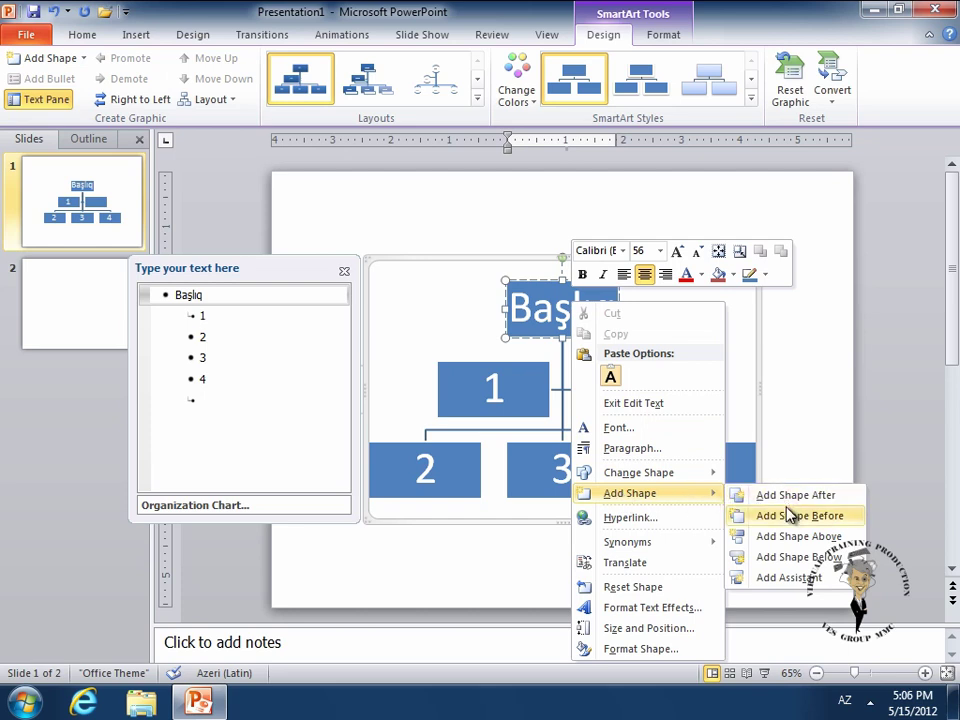
left_click(829, 568)
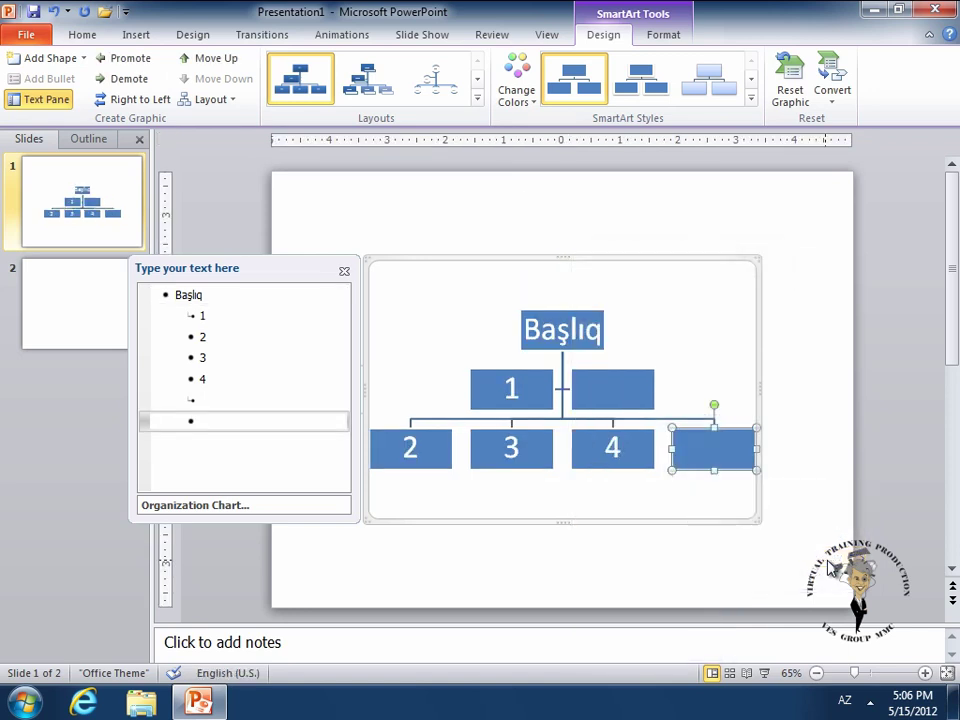
left_click(616, 390)
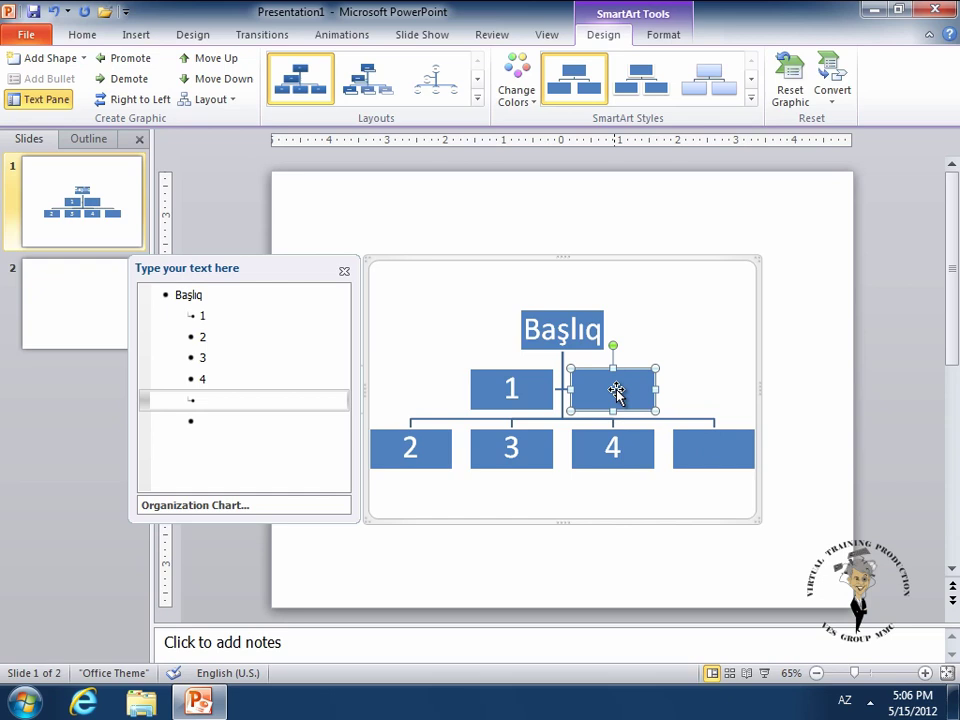
- Add another assistant box beneath the empty assistant box beside 1
right_click(617, 393)
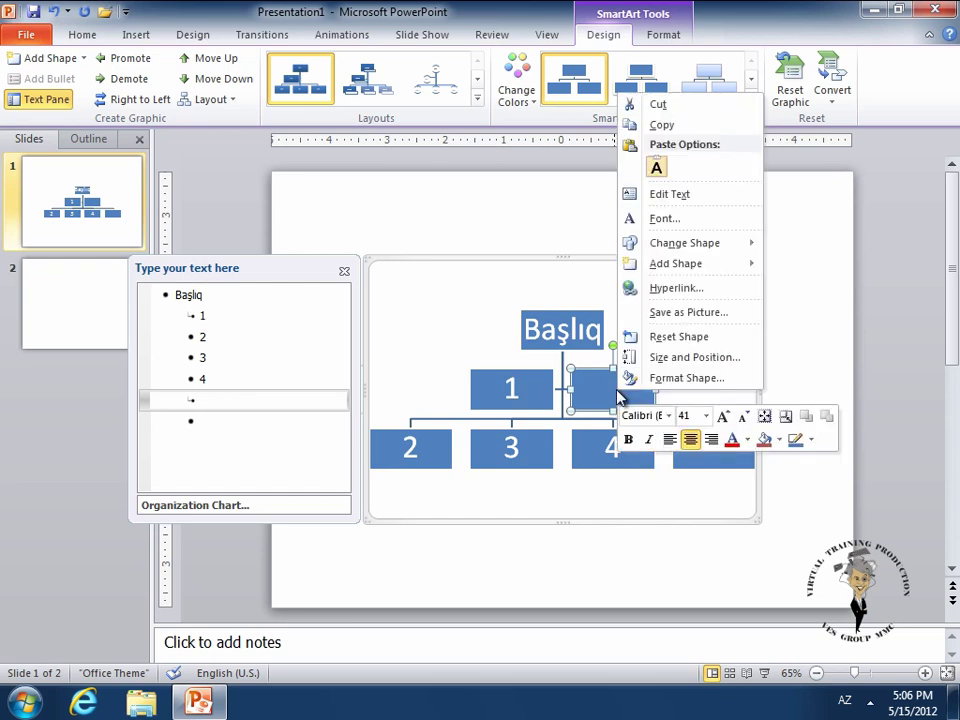
mouse_move(692, 266)
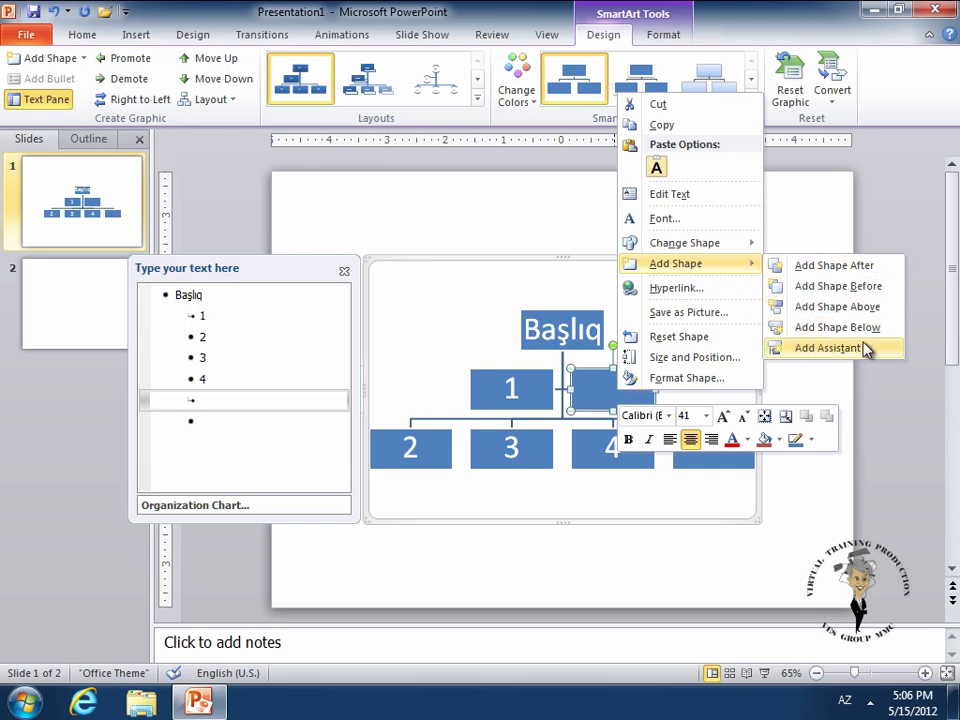
left_click(847, 350)
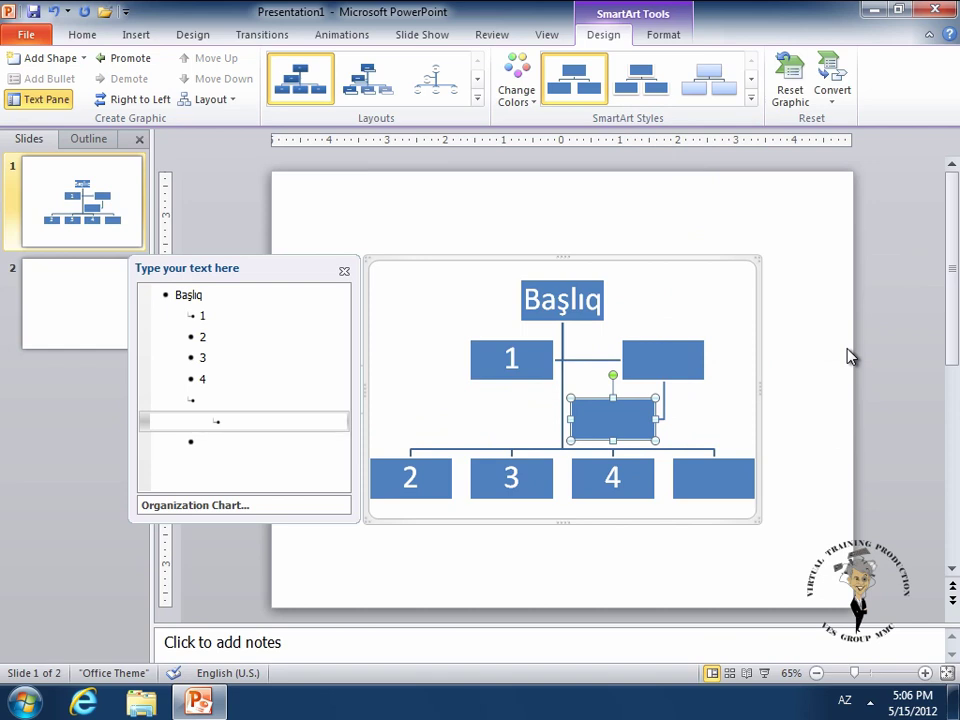
left_click(717, 333)
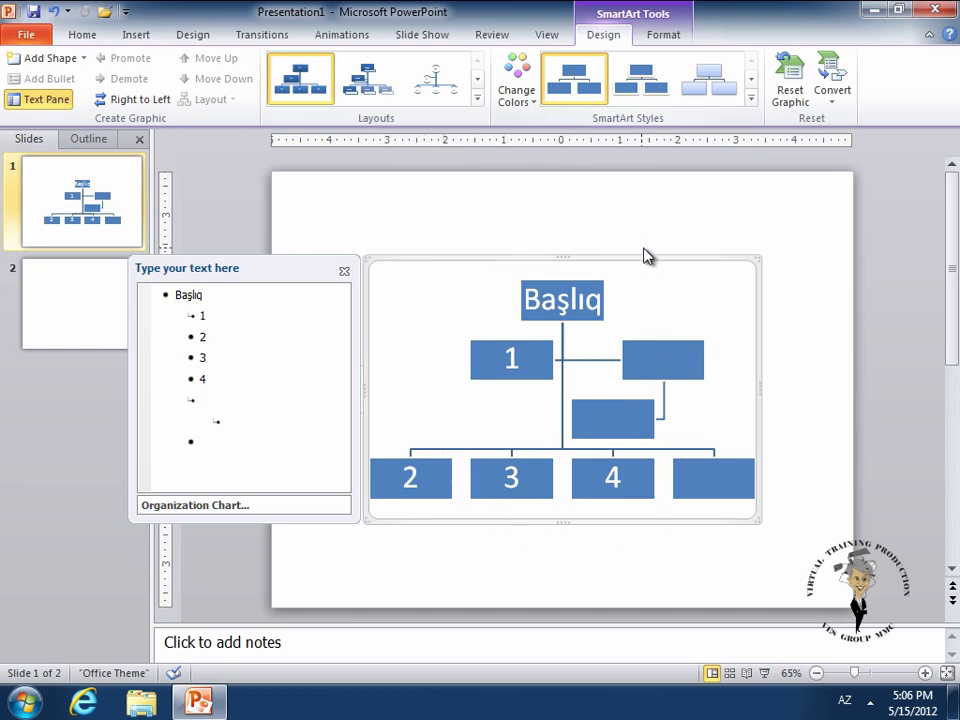
- Apply the White Outline SmartArt style and a teal Accent 5 color set to the org chart
left_click(752, 98)
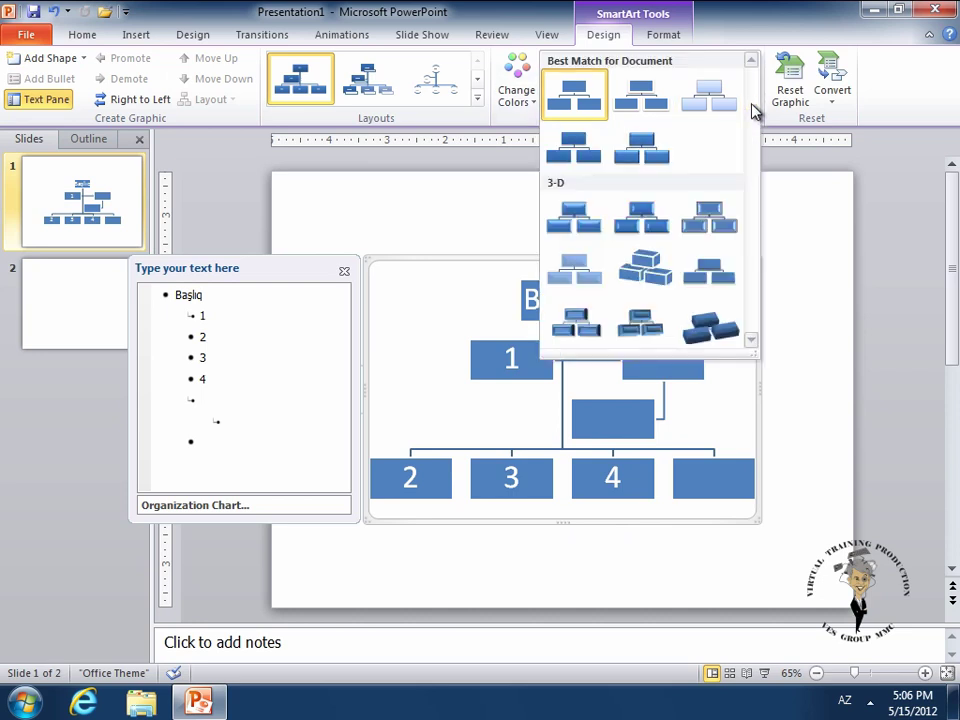
left_click(648, 97)
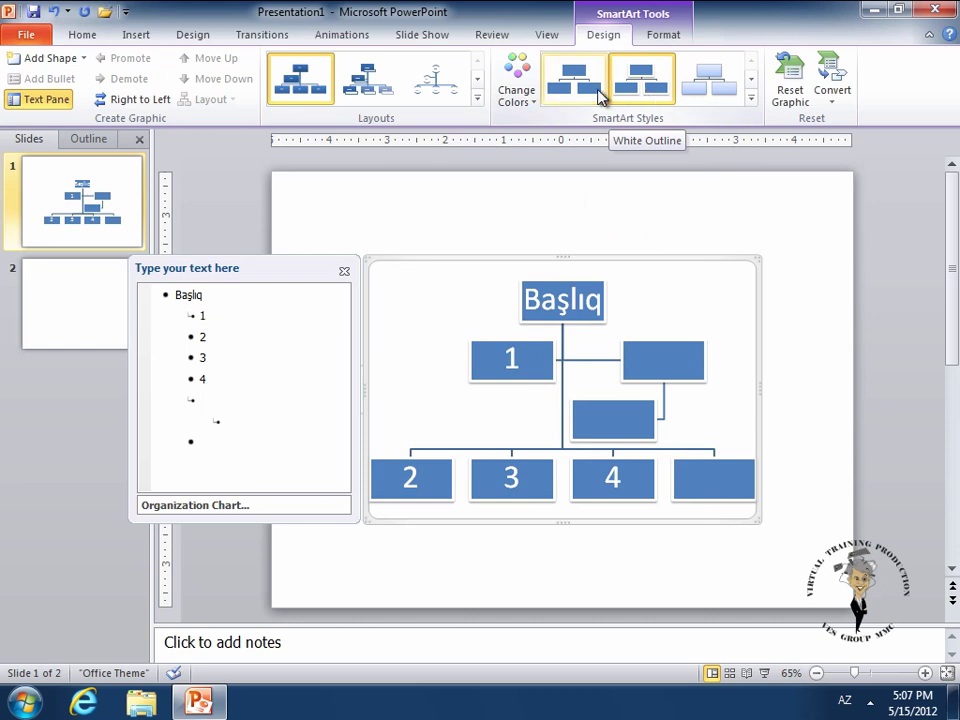
left_click(530, 95)
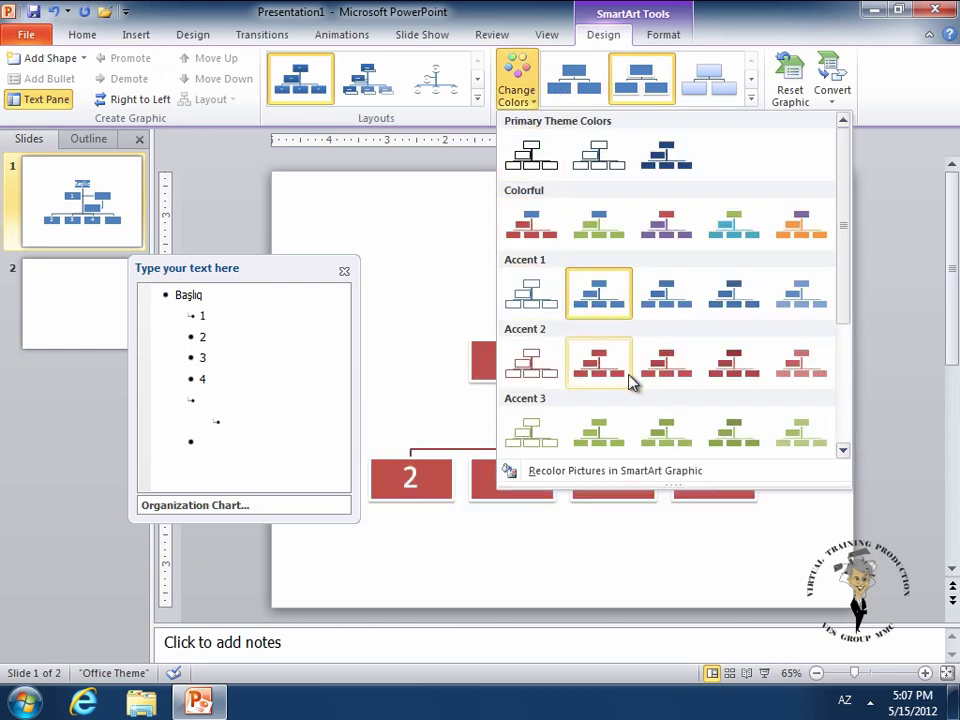
left_click_drag(840, 315, 846, 439)
left_click(737, 366)
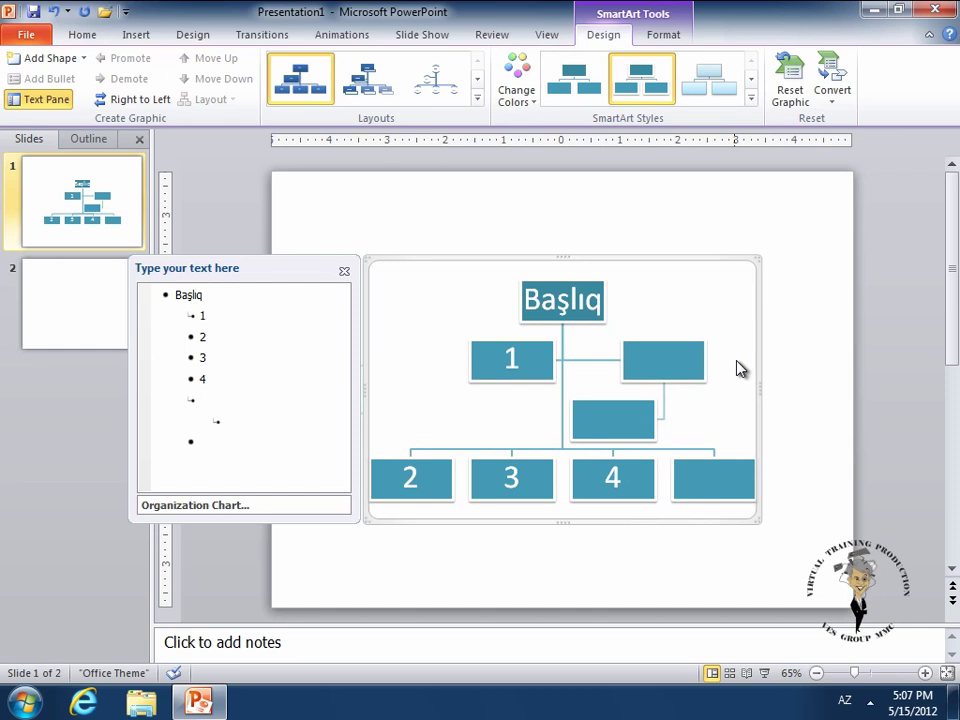
- Delete the blank box hanging below the empty assistant shape
left_click(652, 411)
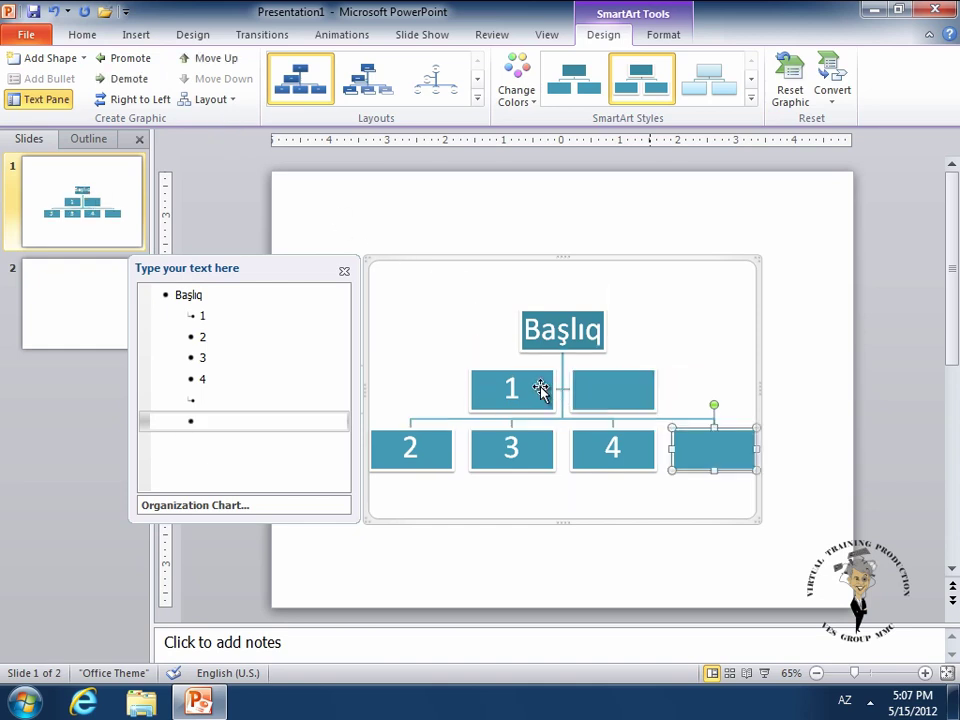
key("Delete")
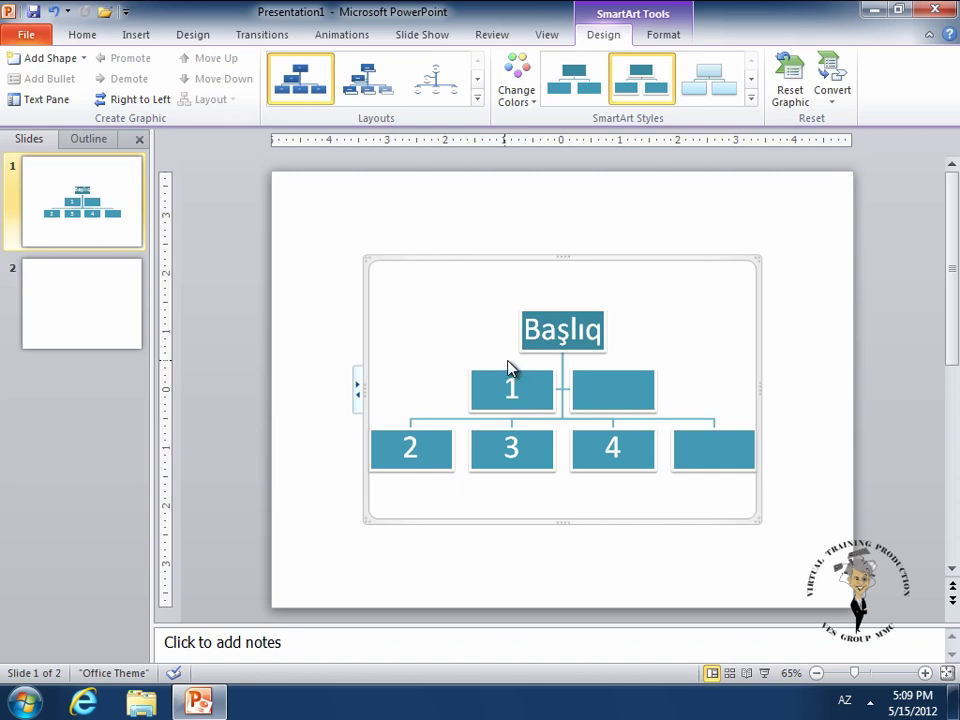
- Go to slide 2, the empty Title and Content slide
left_click(137, 309)
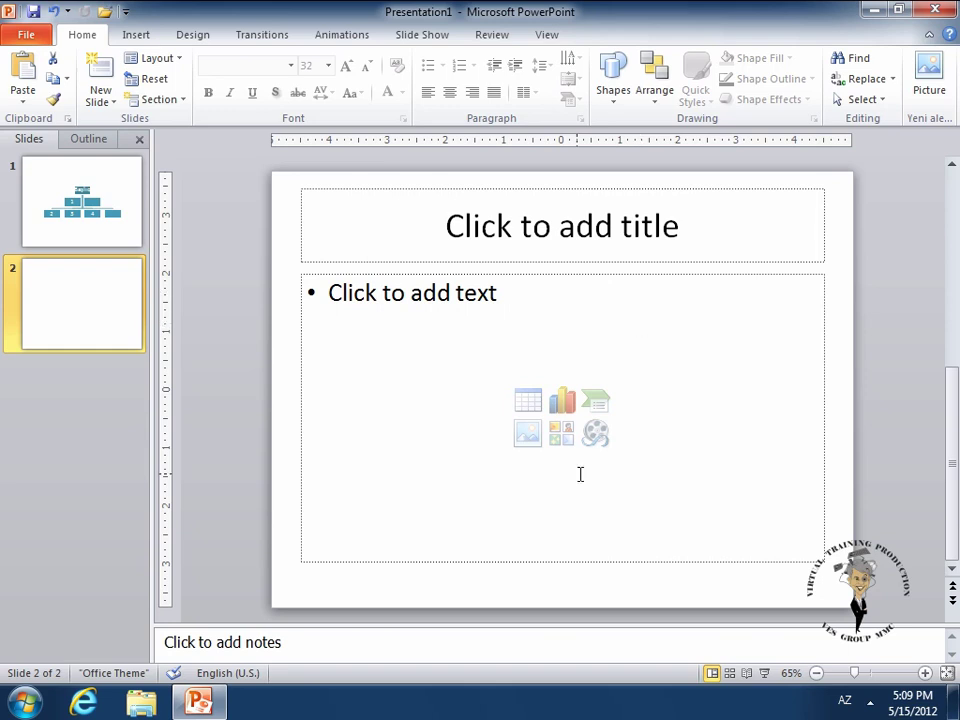
- Insert a Block Cycle SmartArt from the Cycle category into slide 2's content placeholder
left_click(594, 404)
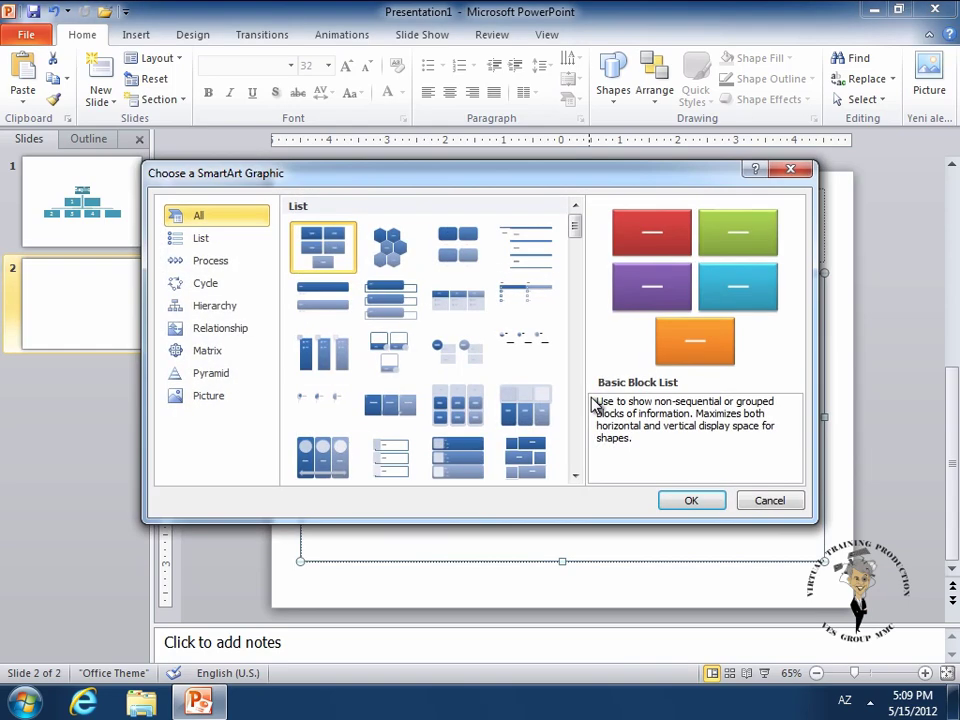
left_click(201, 239)
left_click(208, 262)
left_click(206, 285)
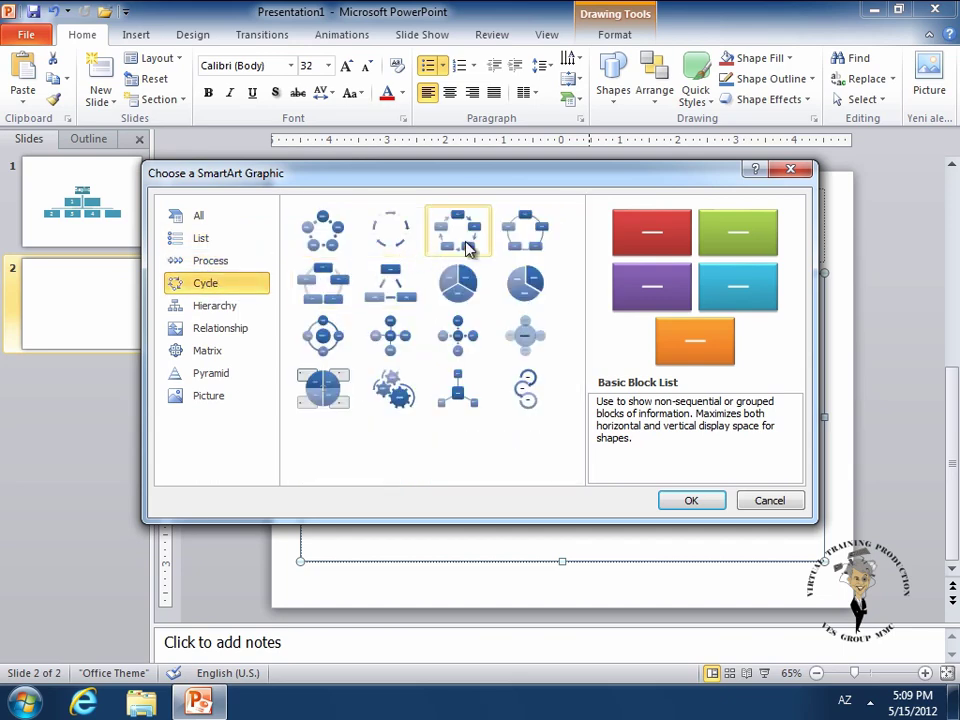
left_click(467, 245)
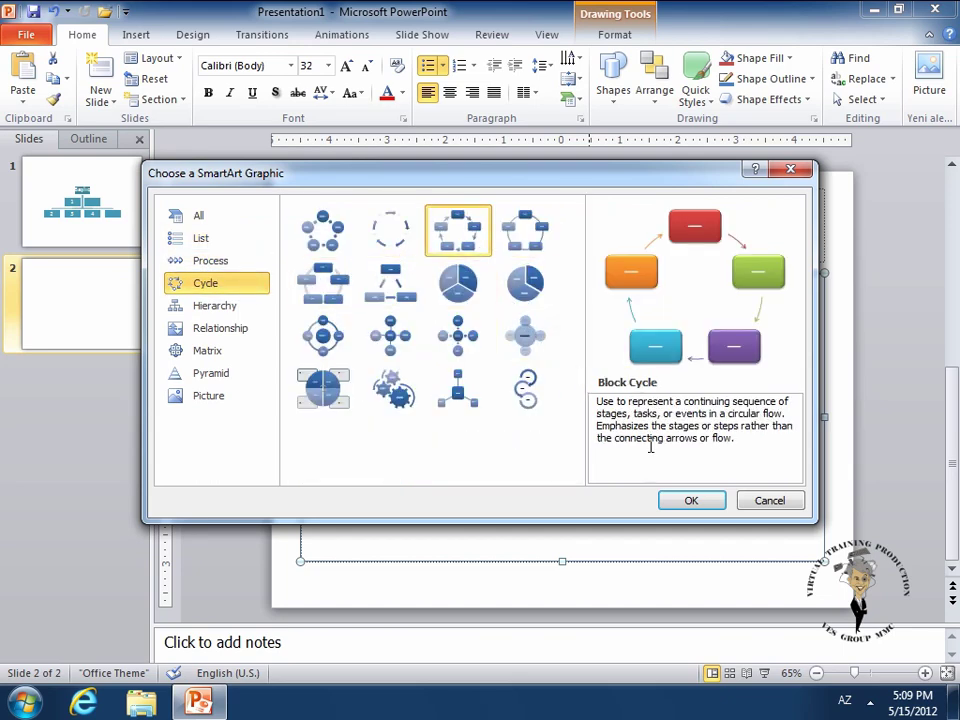
left_click(690, 502)
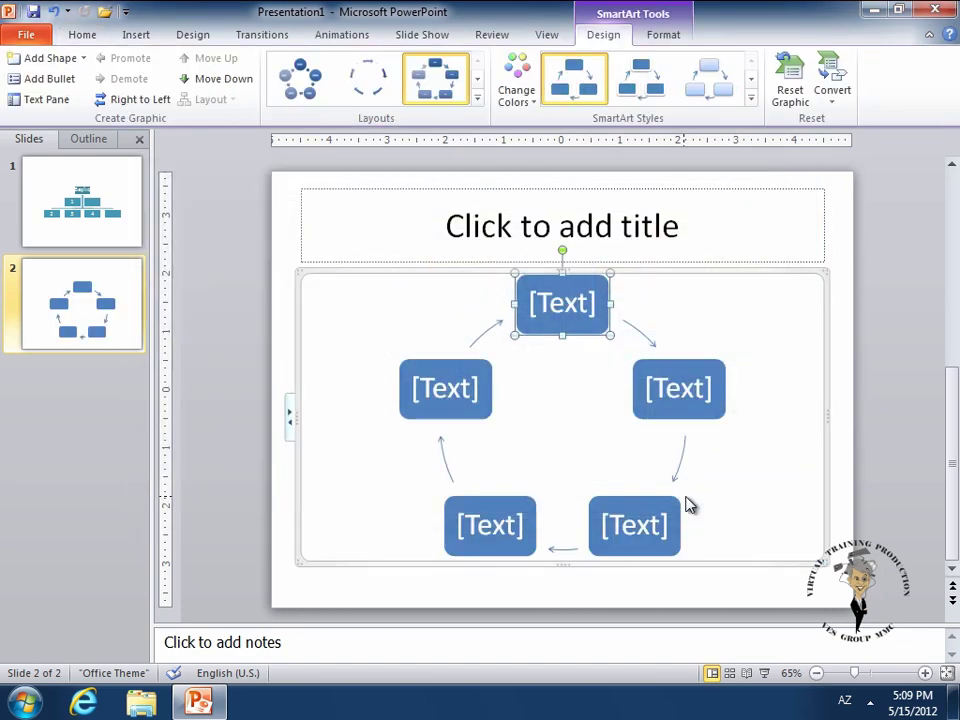